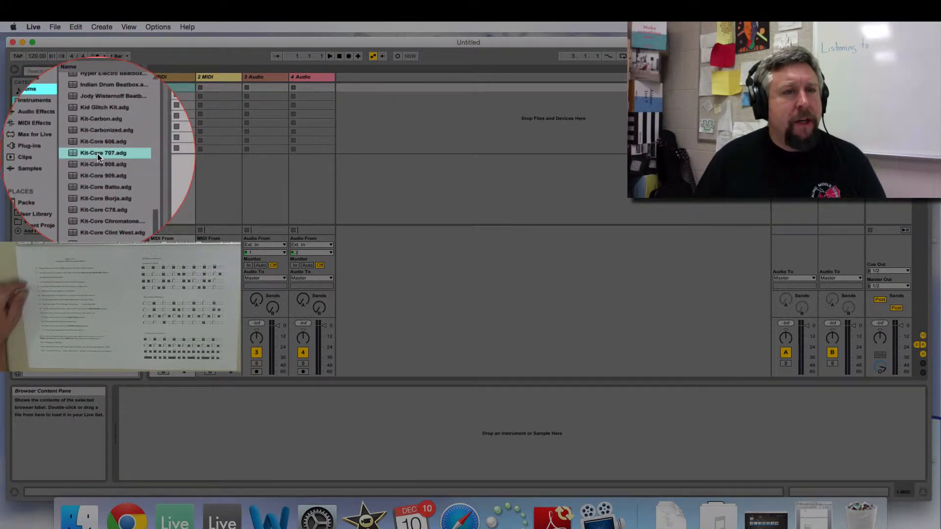
Load Kit-Core 707.adg onto the first MIDI track and create and launch an empty clip in its first slot.
left_click_drag(97, 155, 175, 124)
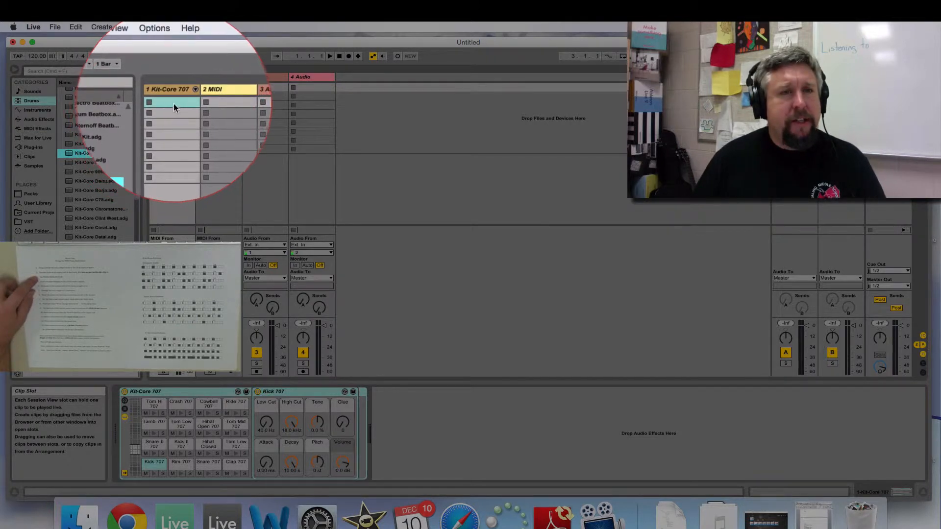
left_click(174, 103)
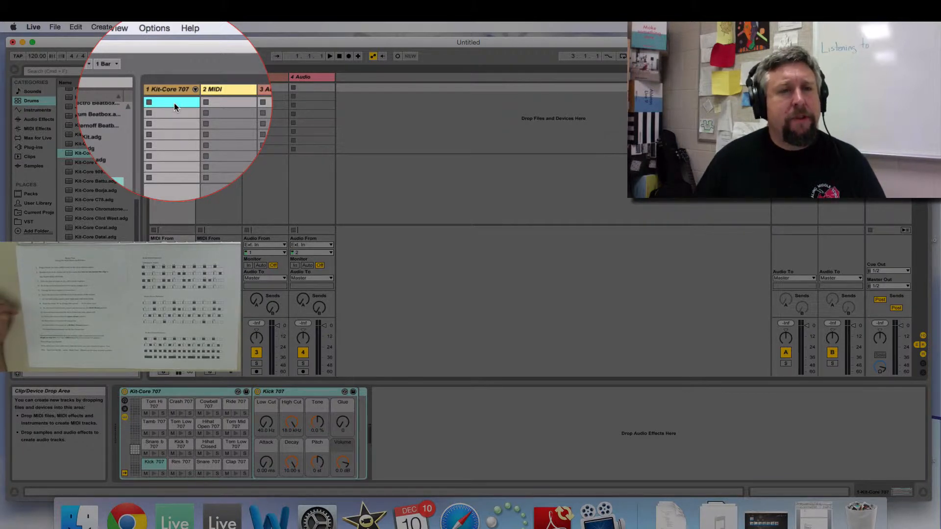
double_click(175, 103)
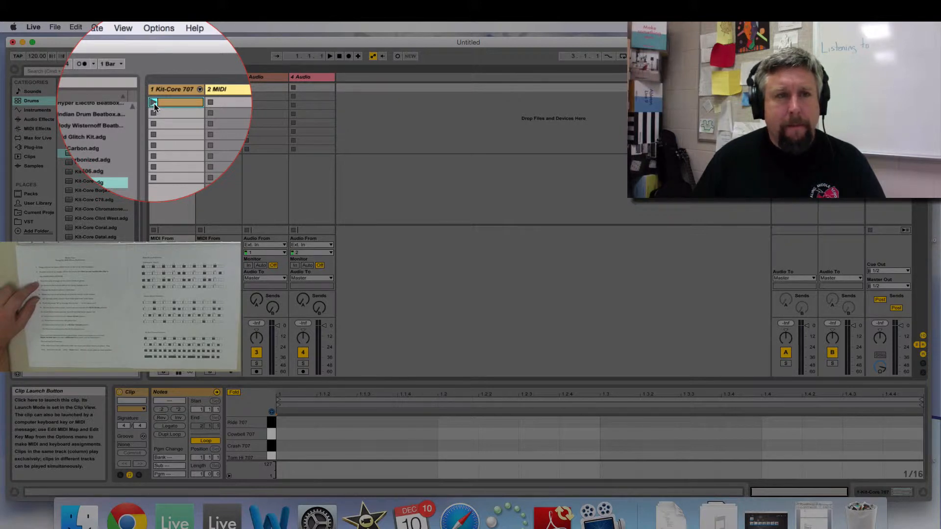
left_click(153, 103)
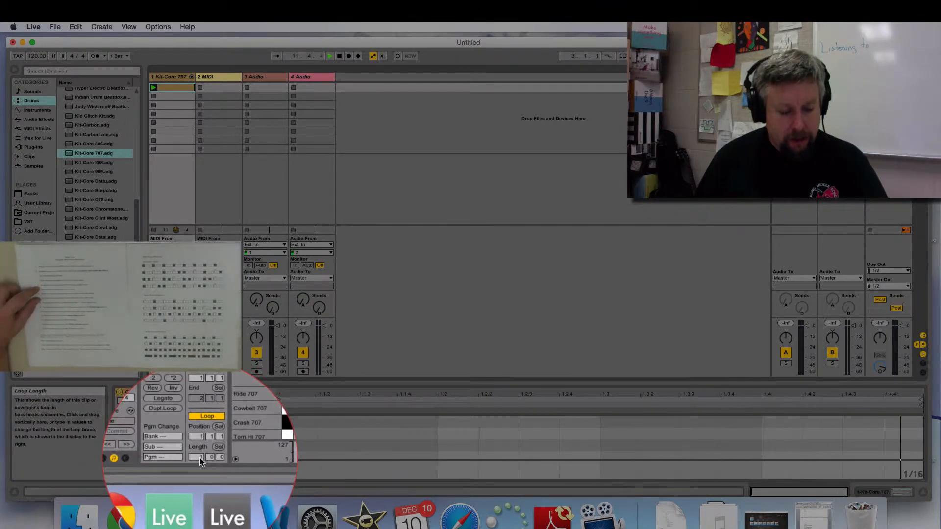
Set the Kit-Core 707 clip's loop length to 2 bars and enlarge the note editor to show the drum rows.
left_click(199, 458)
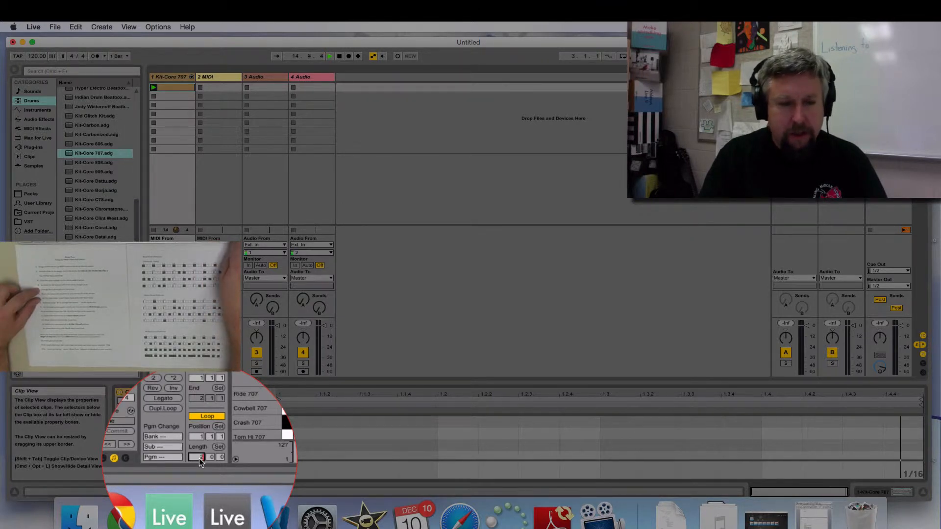
key("Return")
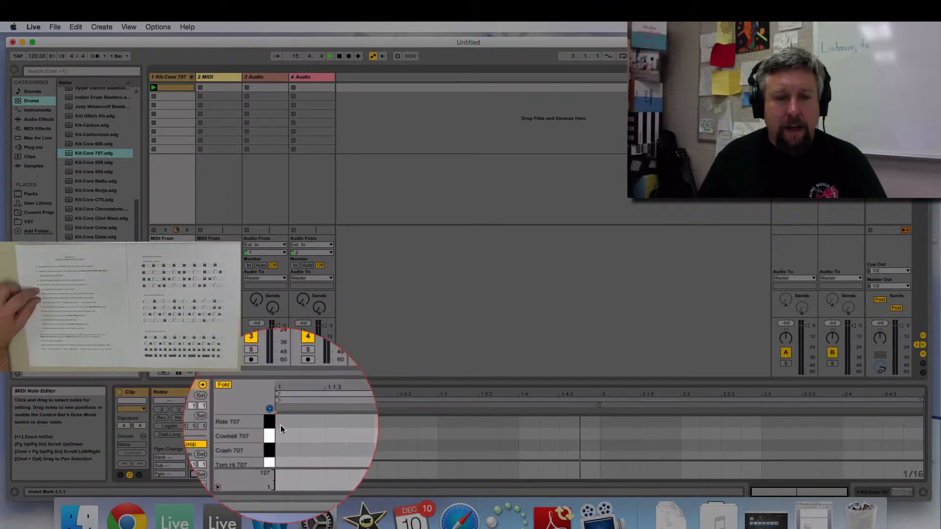
left_click_drag(280, 430, 868, 438)
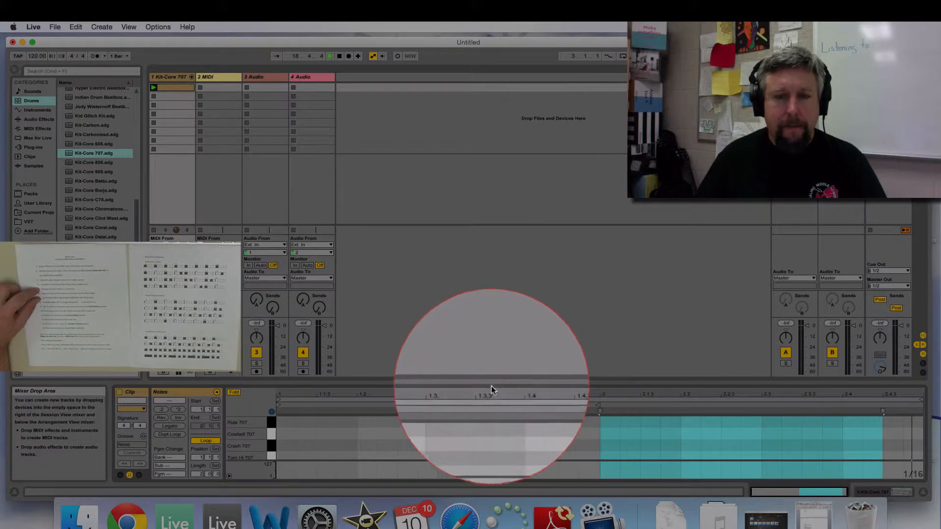
left_click(493, 426)
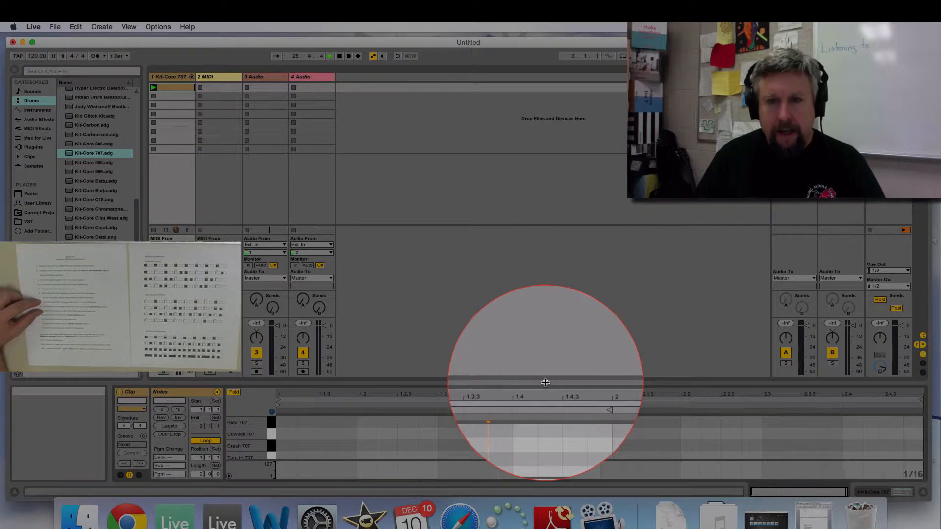
left_click_drag(546, 382, 560, 232)
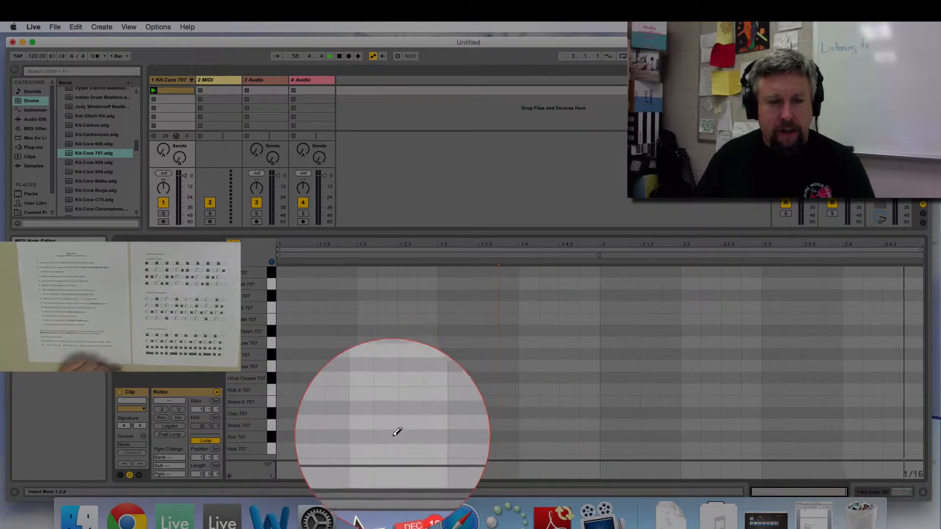
Draw sixteenth-length Kick 707 notes on all four beats of bar 1.
left_click(290, 446)
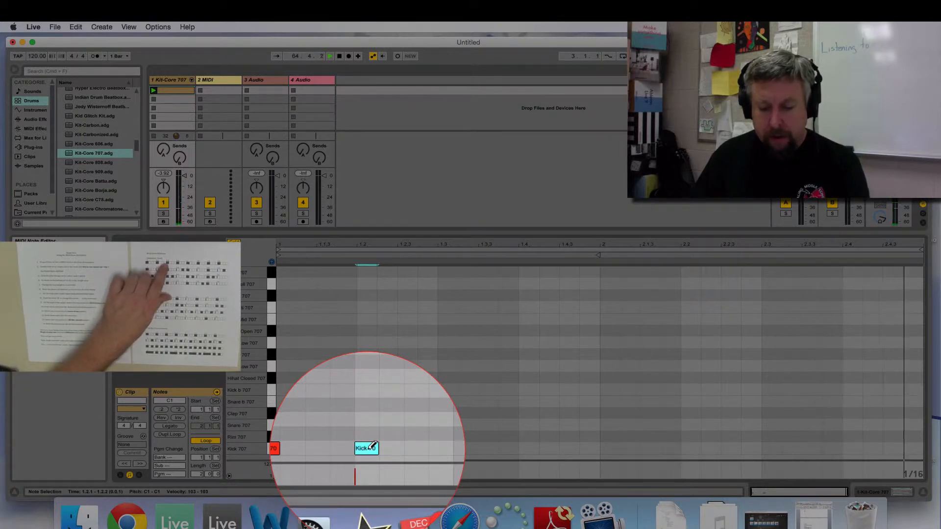
left_click(437, 447)
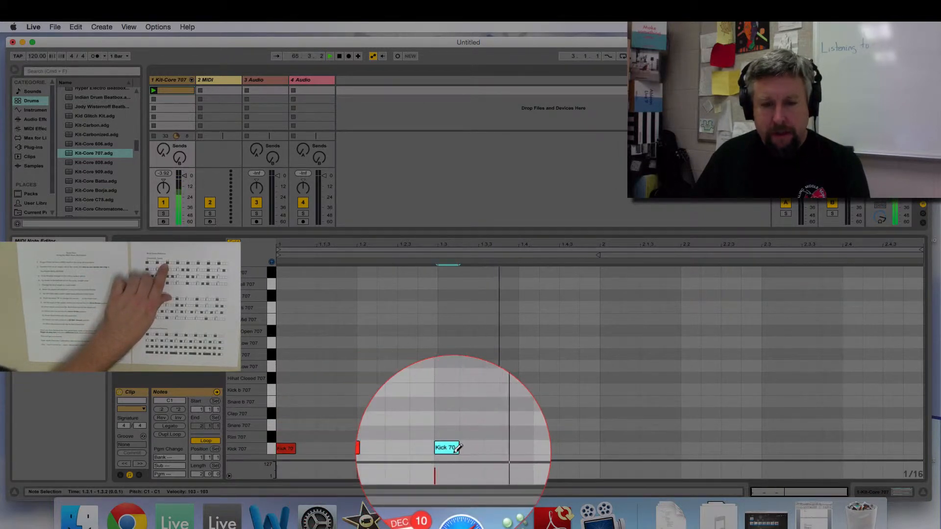
left_click(533, 446)
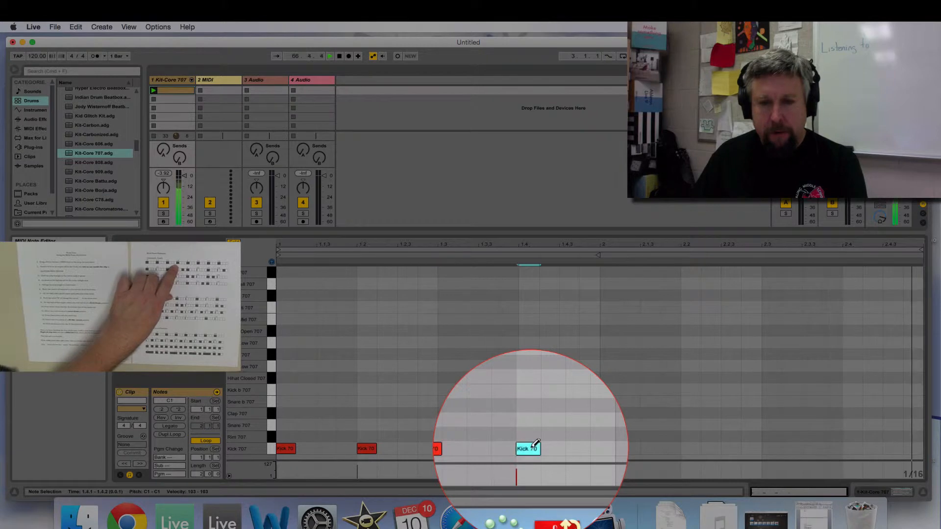
left_click(553, 446)
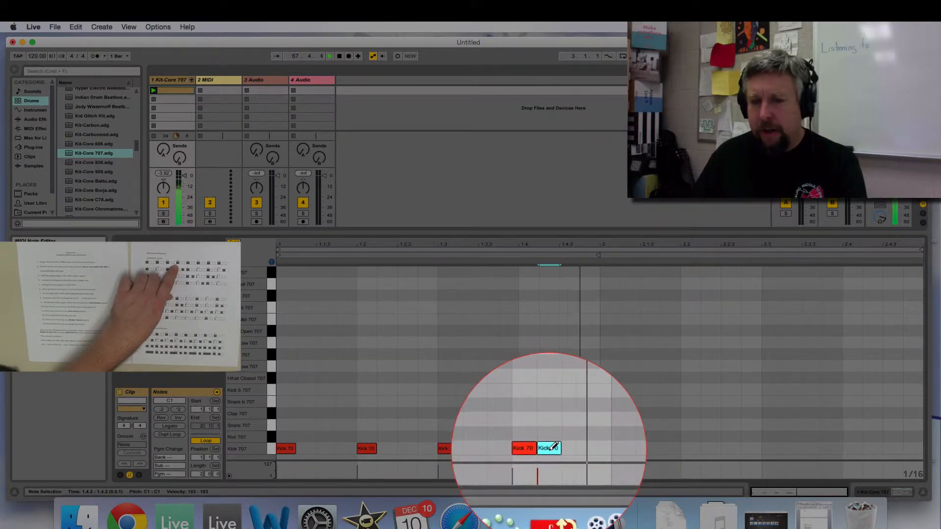
left_click(553, 447)
left_click(552, 447)
left_click(553, 447)
left_click(553, 447)
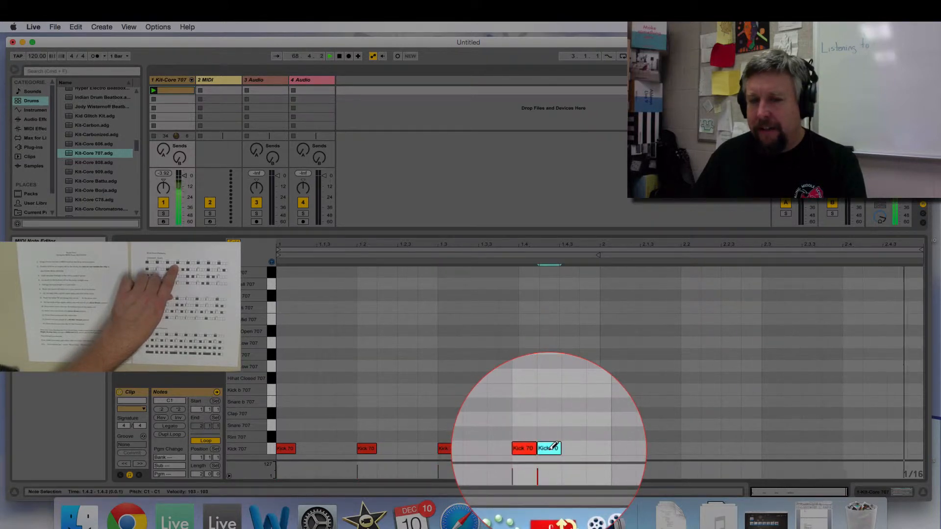
left_click(553, 448)
Draw Kick 707 notes on all four beats of bar 2.
left_click(612, 447)
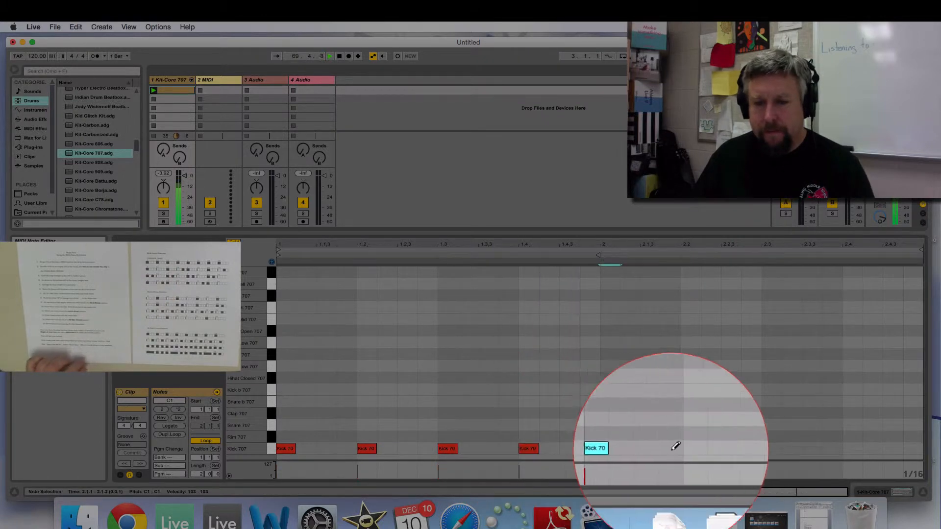
left_click(692, 447)
left_click(768, 446)
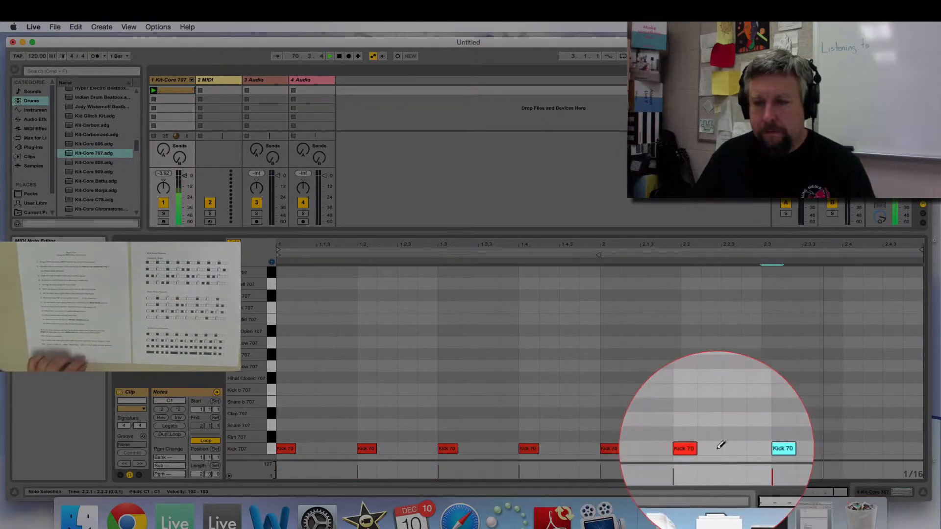
left_click(847, 448)
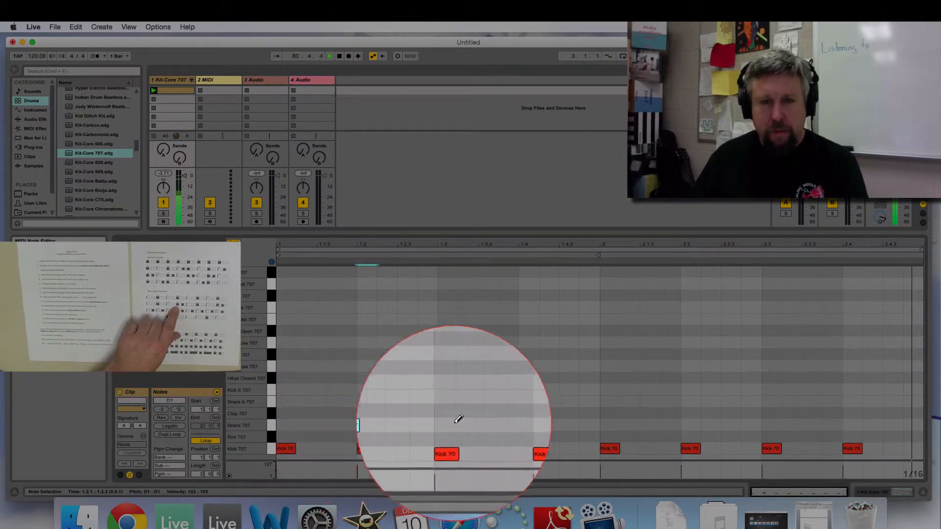
Draw Snare 707 notes on beats 2 and 4 of both bars, plus extra hits at 1.4.3 and 2.4.3.
left_click(527, 424)
left_click(570, 425)
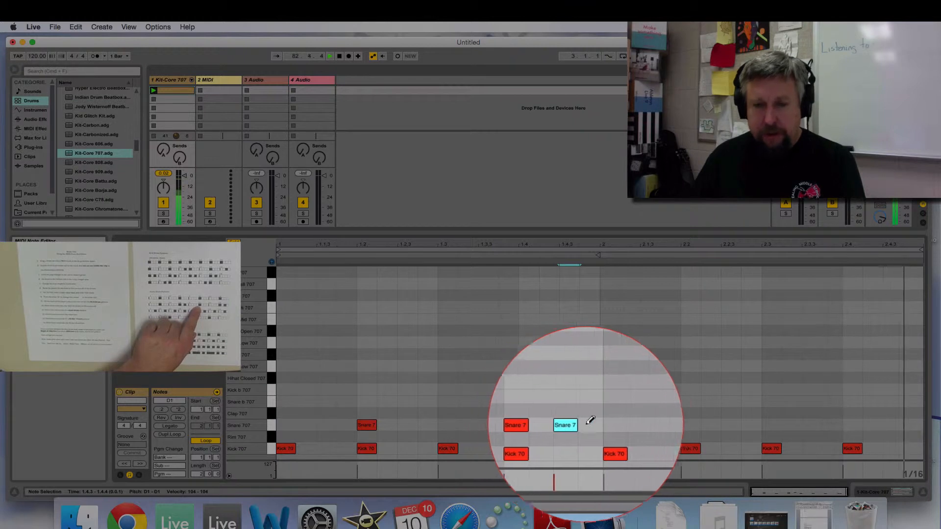
left_click(690, 425)
left_click(848, 425)
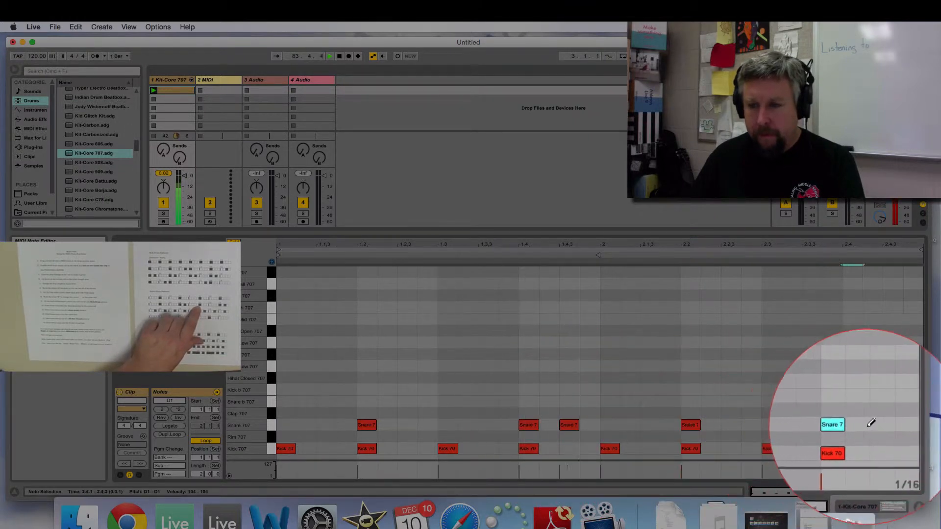
left_click(884, 425)
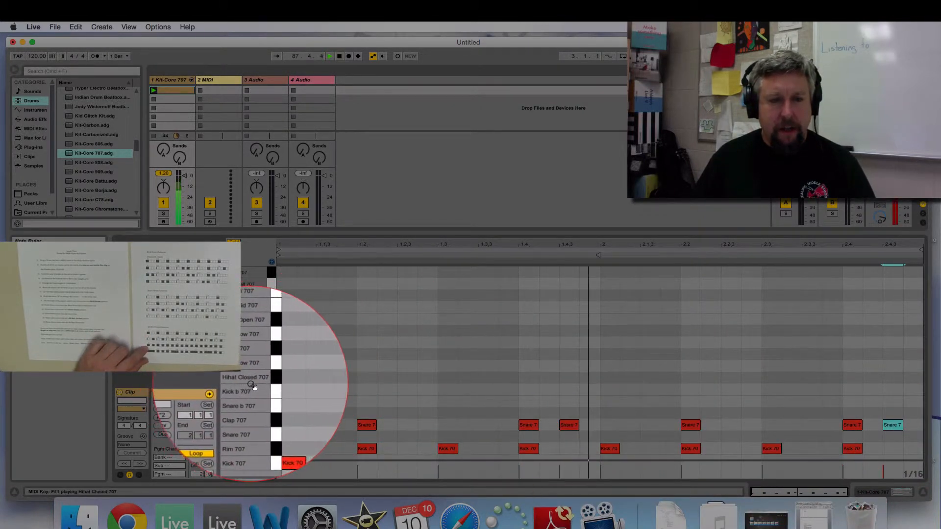
Fill the Hihat Closed 707 row with notes on every eighth across both bars and stop the clip's playback.
left_click(329, 378)
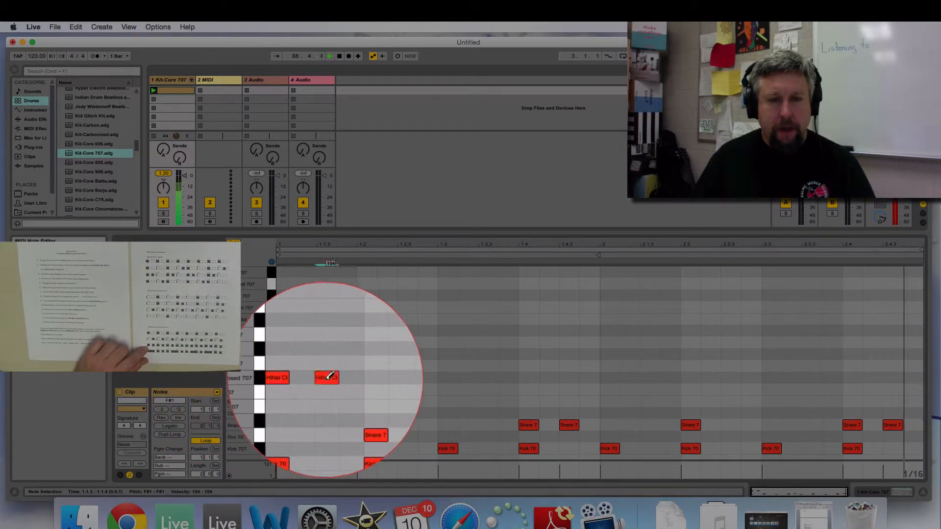
left_click(368, 377)
left_click(409, 378)
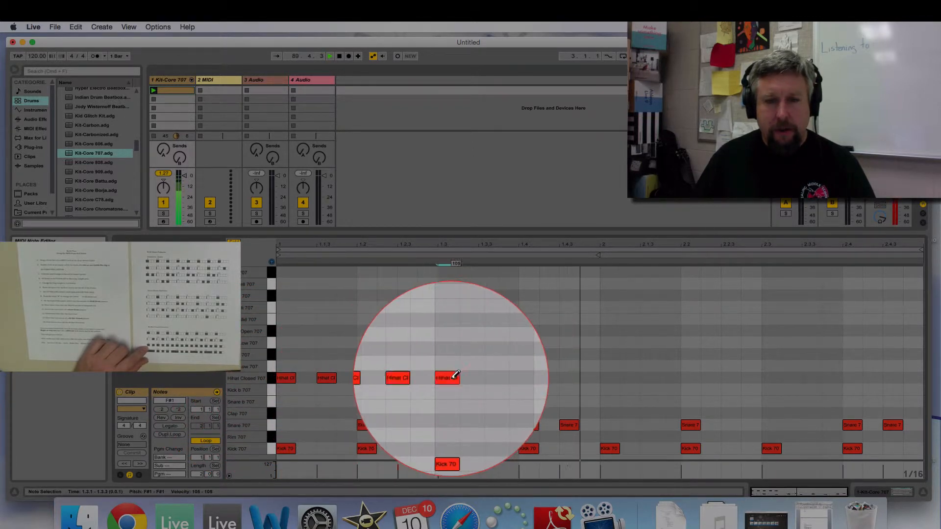
left_click(488, 379)
left_click(528, 378)
left_click(568, 378)
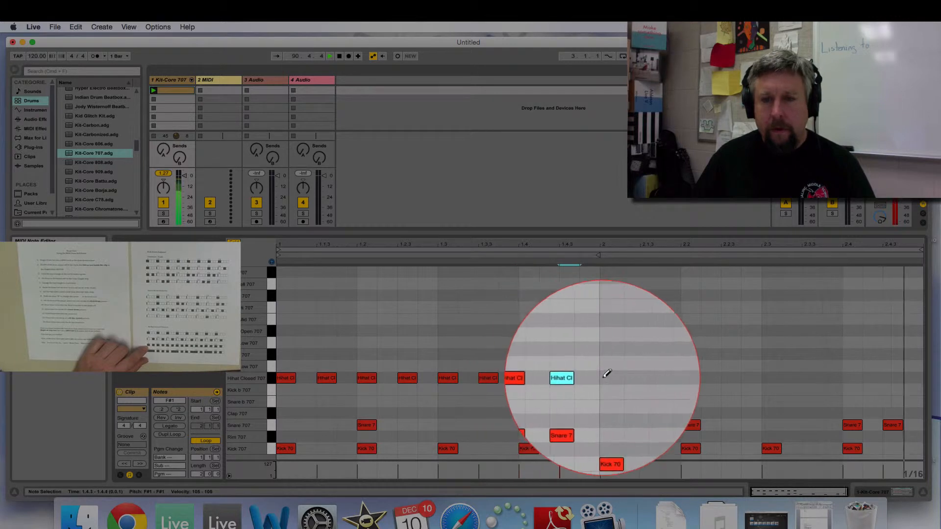
left_click(610, 378)
left_click(650, 378)
left_click(690, 379)
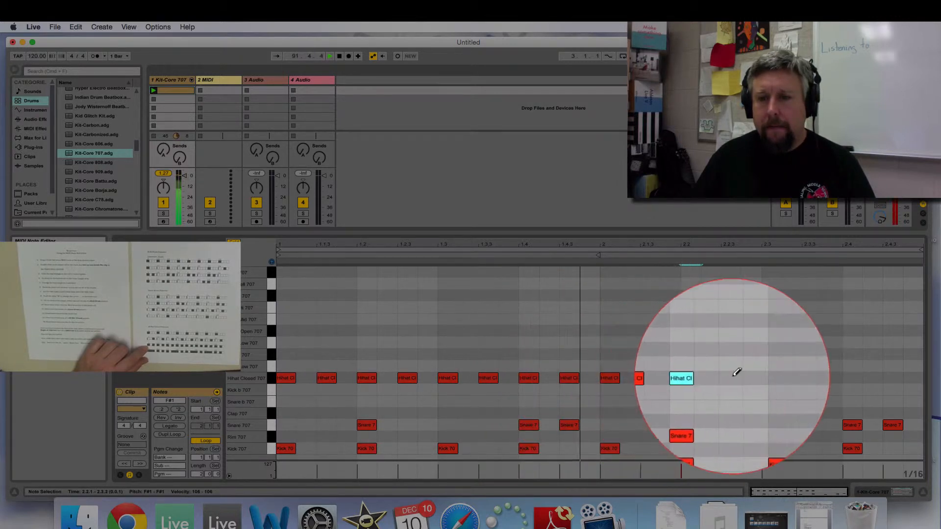
left_click(730, 378)
left_click(771, 378)
left_click(812, 378)
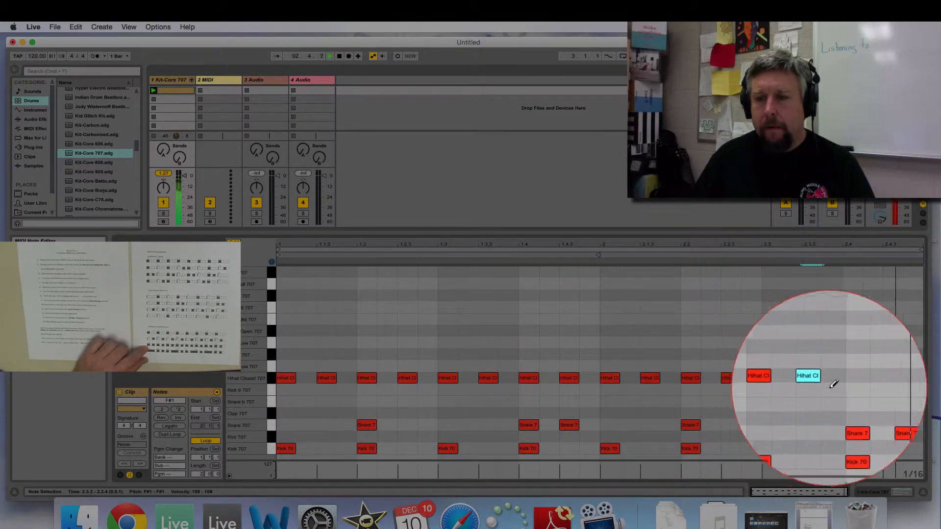
left_click(853, 378)
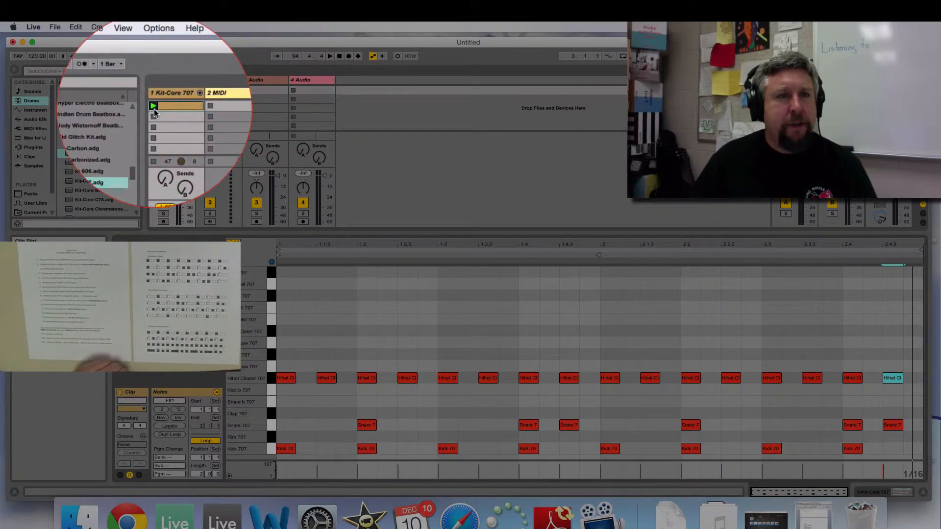
left_click(154, 115)
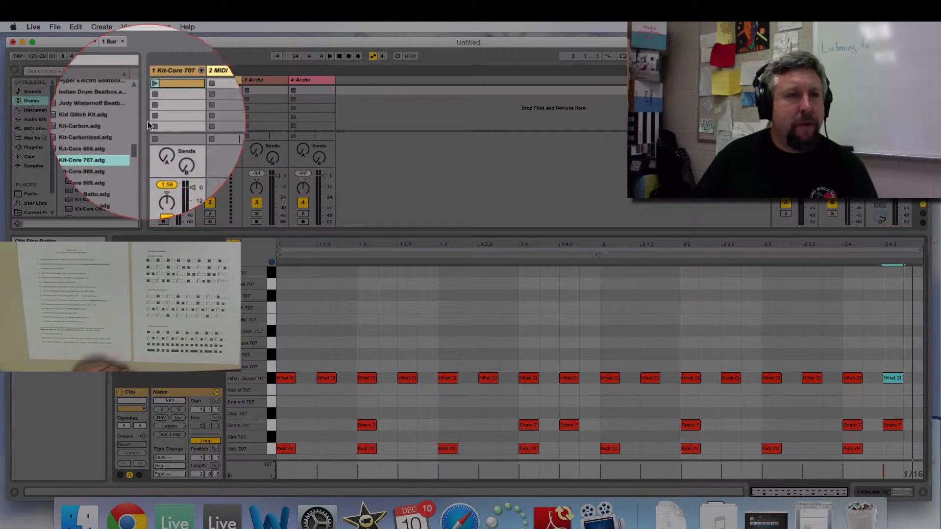
Load Kit-Core 808.adg onto the second MIDI track and create and launch an empty clip in its second slot.
left_click(97, 163)
left_click_drag(97, 163, 220, 118)
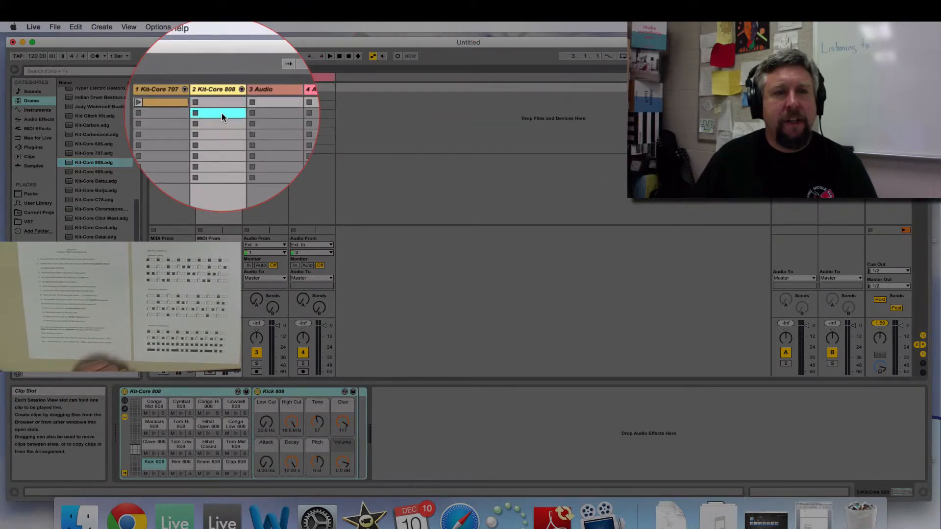
double_click(221, 114)
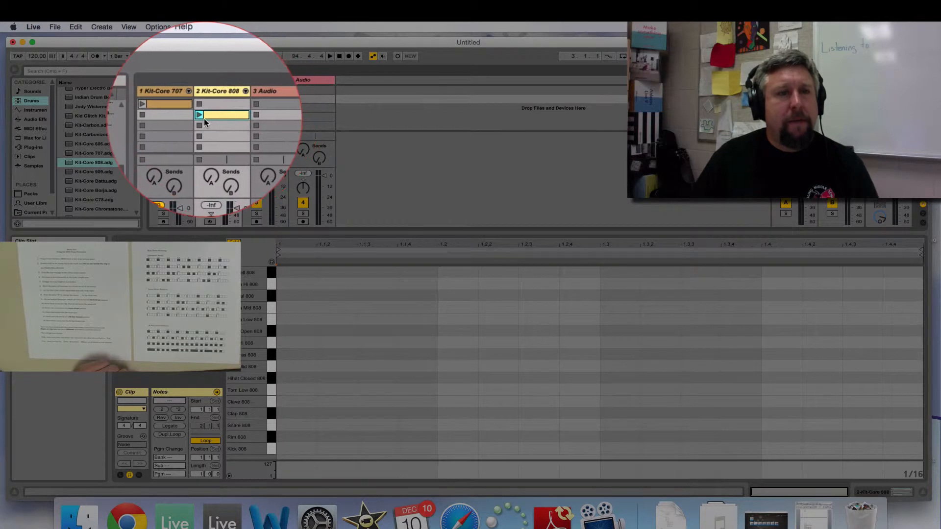
left_click(201, 117)
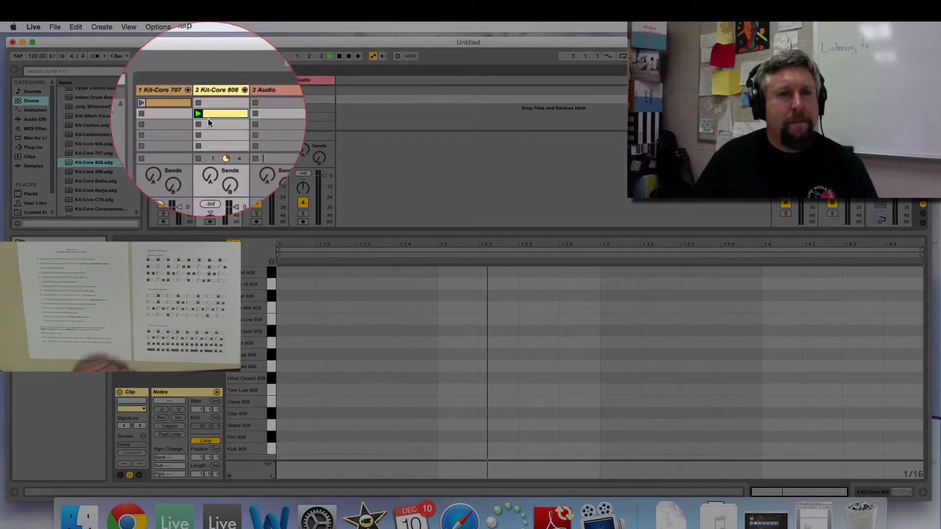
Set the Kit-Core 808 clip's loop length to 2 bars and draw Kick 808 notes at 1.1, 1.3, 1.4.3, 2.1, 2.3 and 2.4.3.
left_click_drag(198, 457, 199, 450)
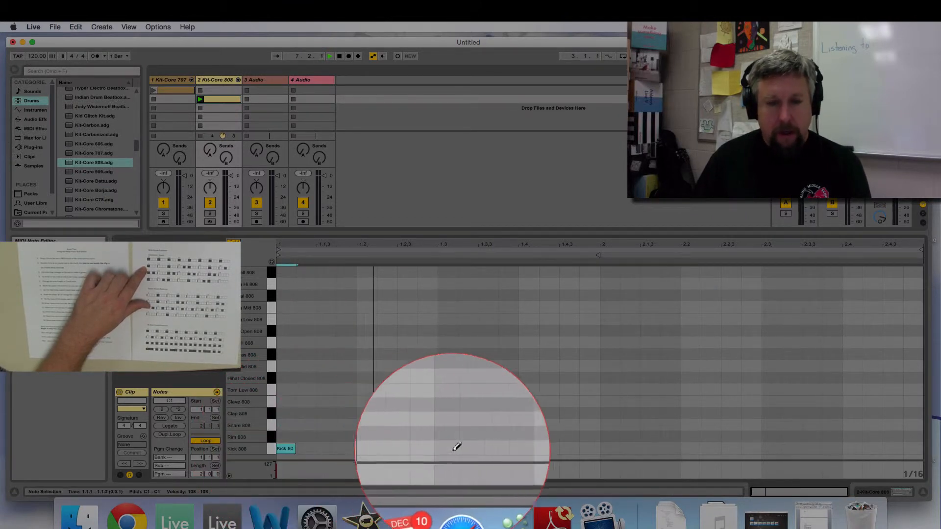
left_click(436, 447)
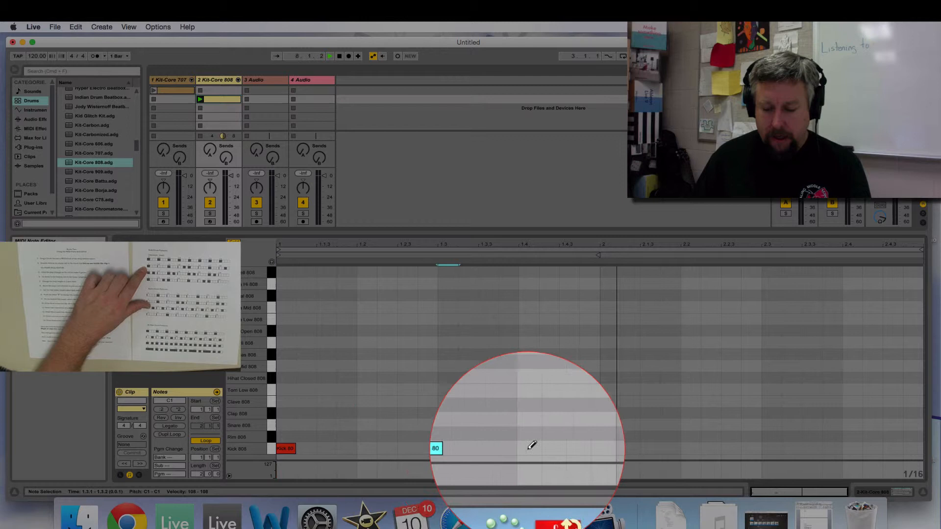
left_click(567, 448)
left_click(603, 449)
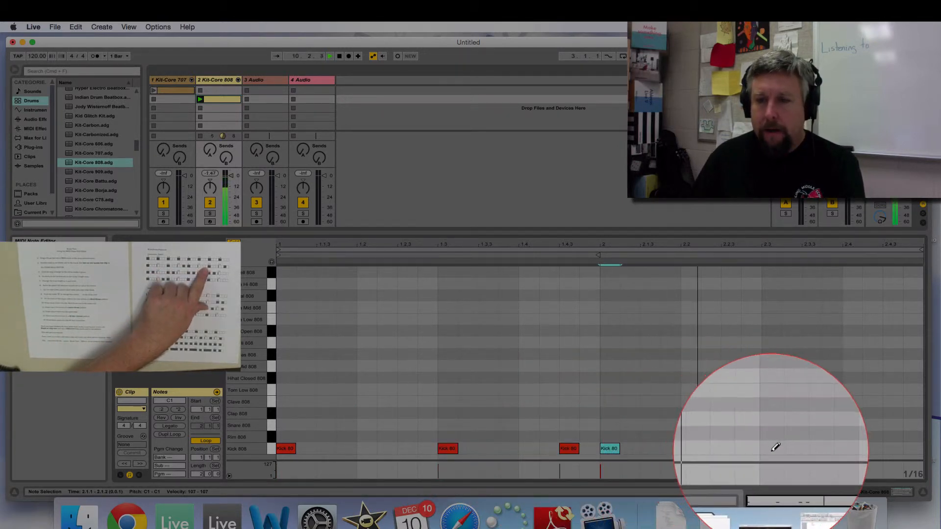
left_click(882, 449)
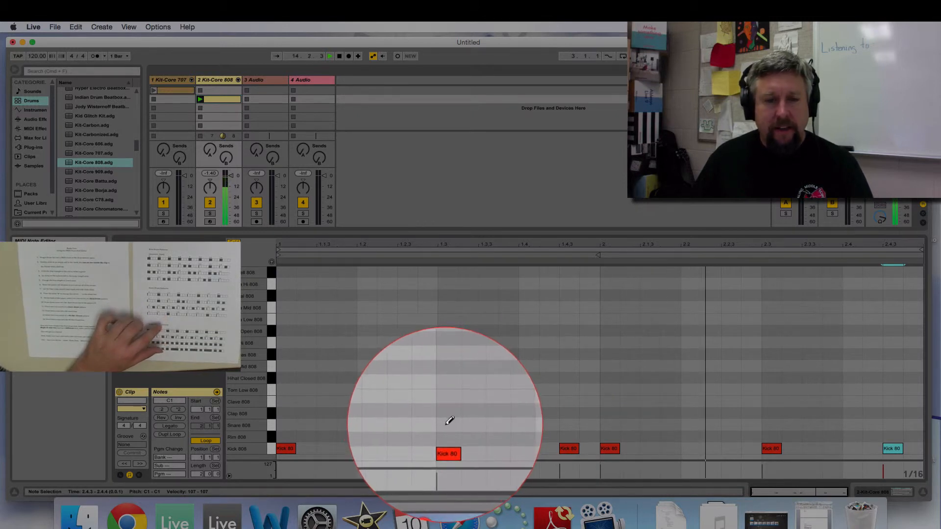
Draw Snare 808 notes at 1.3 and 2.3, and Hihat Closed 808 notes on every beat of both bars.
left_click(448, 425)
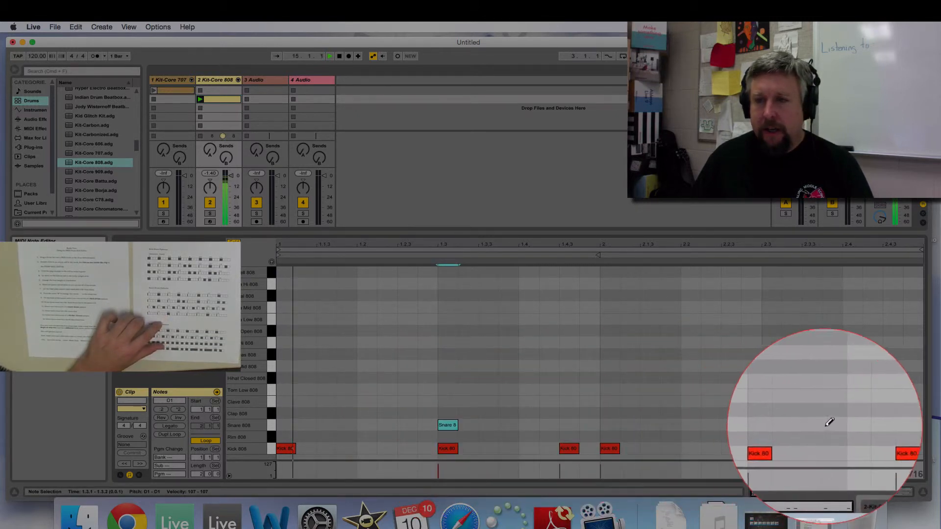
left_click(771, 425)
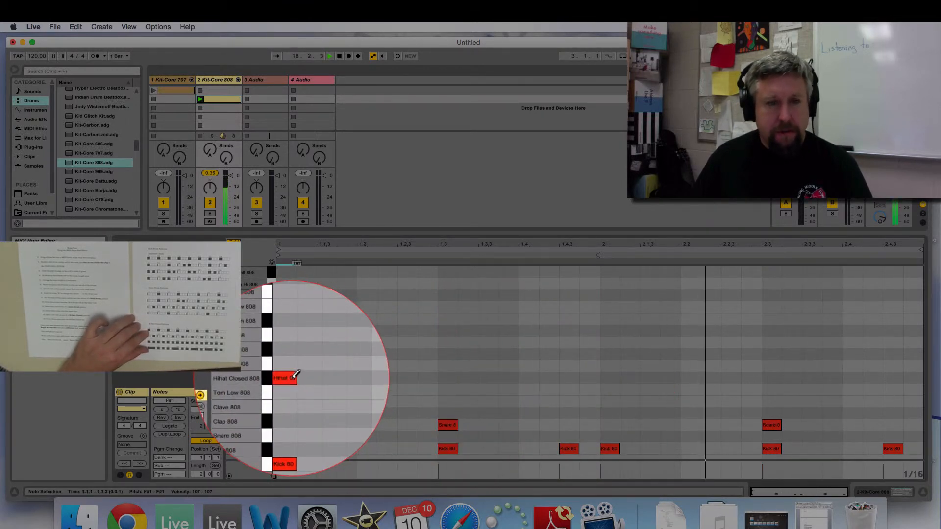
left_click(368, 378)
left_click(447, 378)
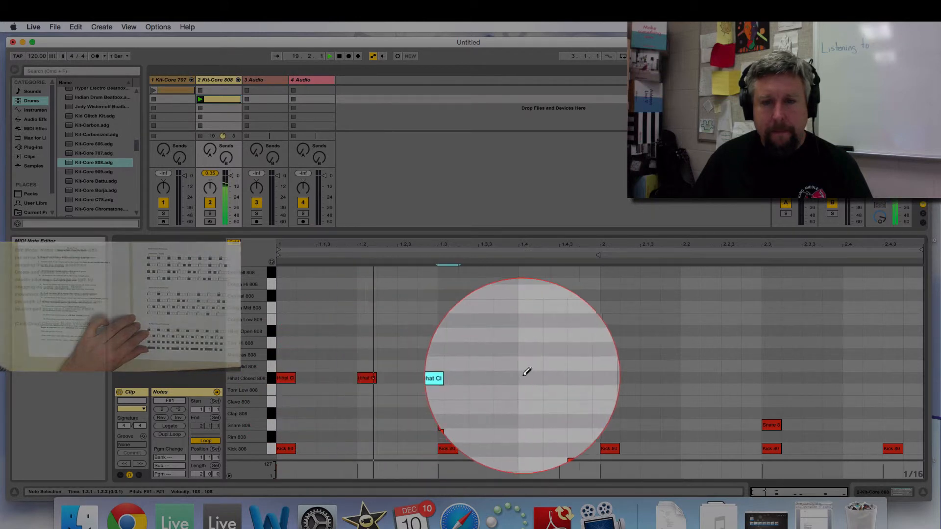
left_click(528, 378)
left_click(609, 378)
left_click(677, 378)
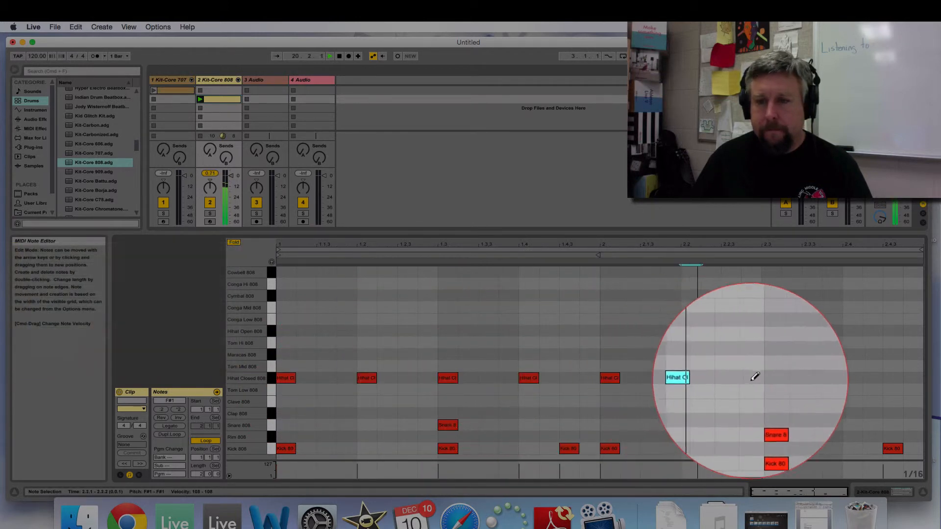
left_click(774, 378)
left_click(847, 378)
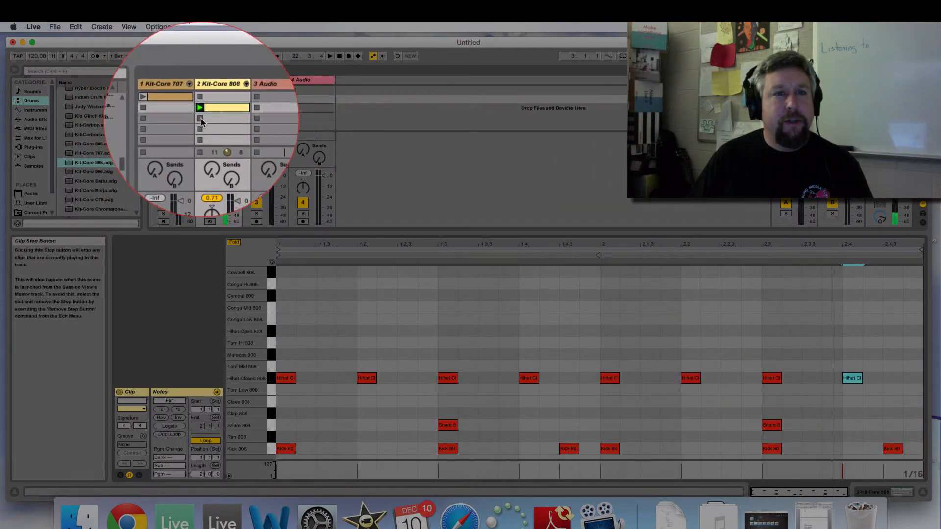
Load Kit-Core 909.adg onto a new MIDI track after the existing ones and delete the two empty audio tracks.
left_click_drag(93, 171, 359, 118)
left_click(350, 118)
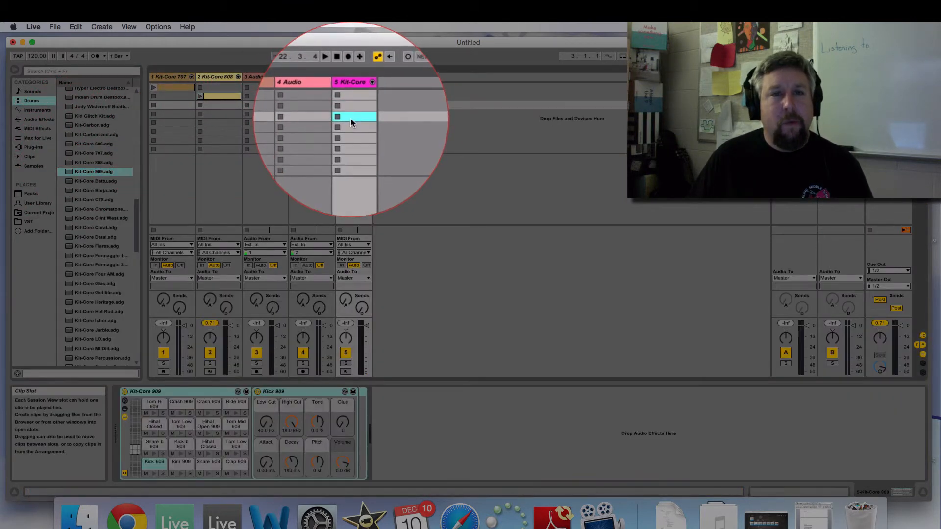
left_click(268, 89)
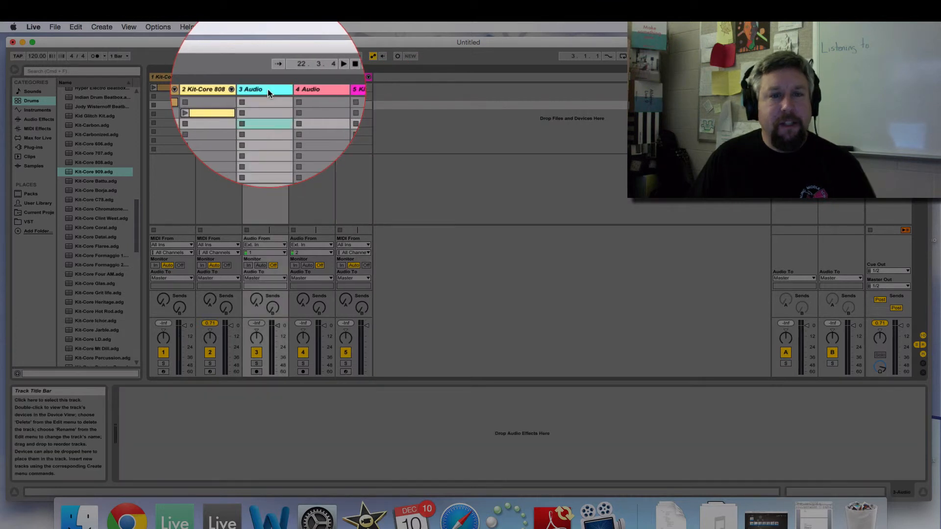
key("Delete")
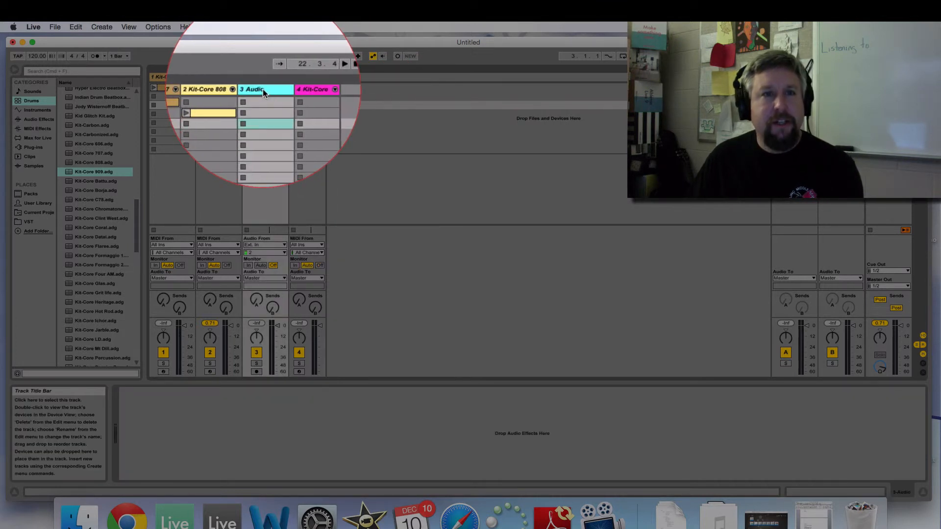
key("Delete")
Create an empty clip in the third slot of the Kit-Core 909 track and launch it.
left_click(255, 118)
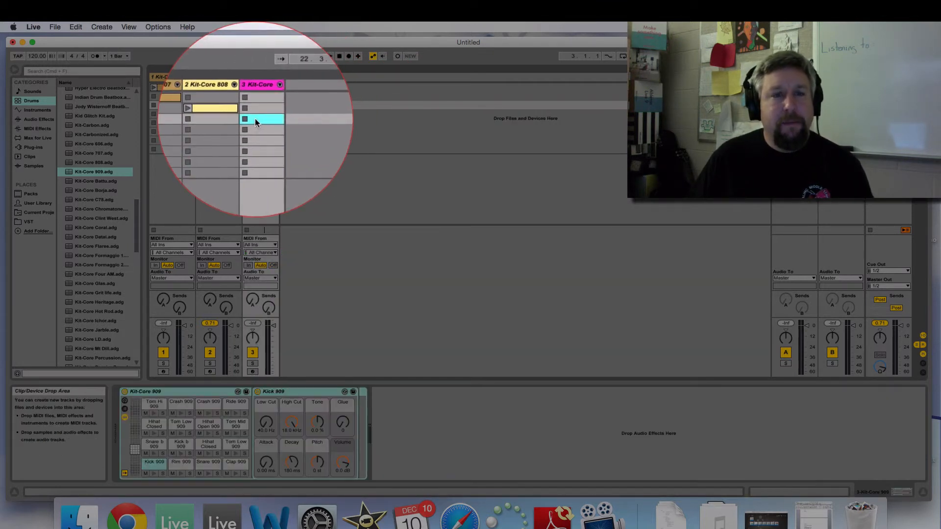
double_click(254, 118)
left_click(246, 108)
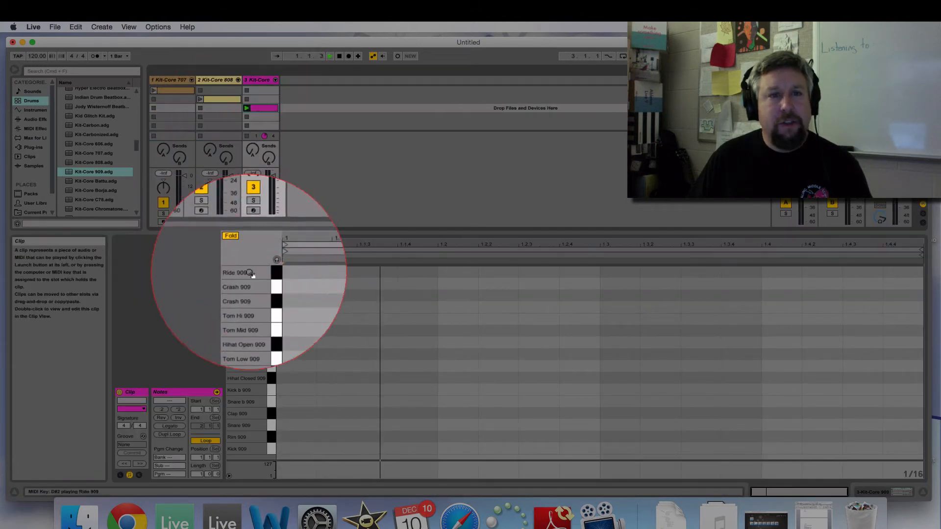